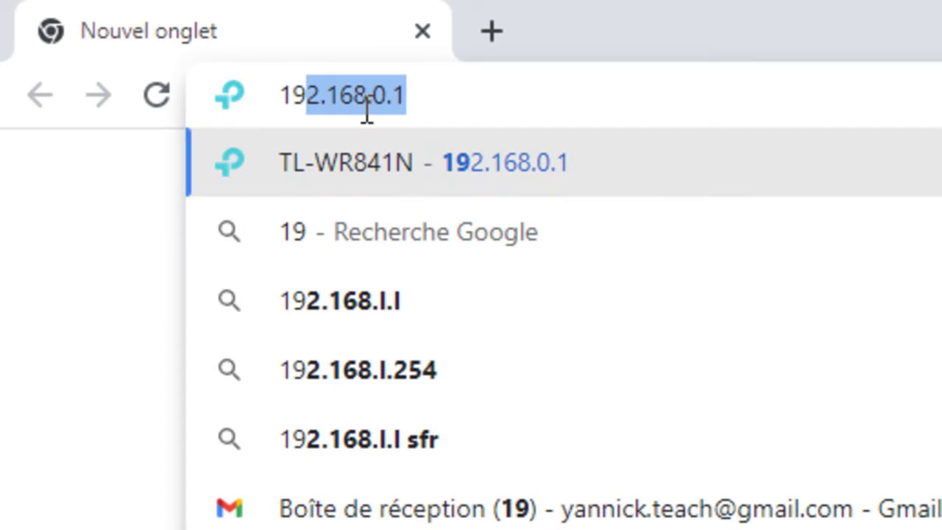
Load the router's login page and sign in with the admin credentials
key(Return)
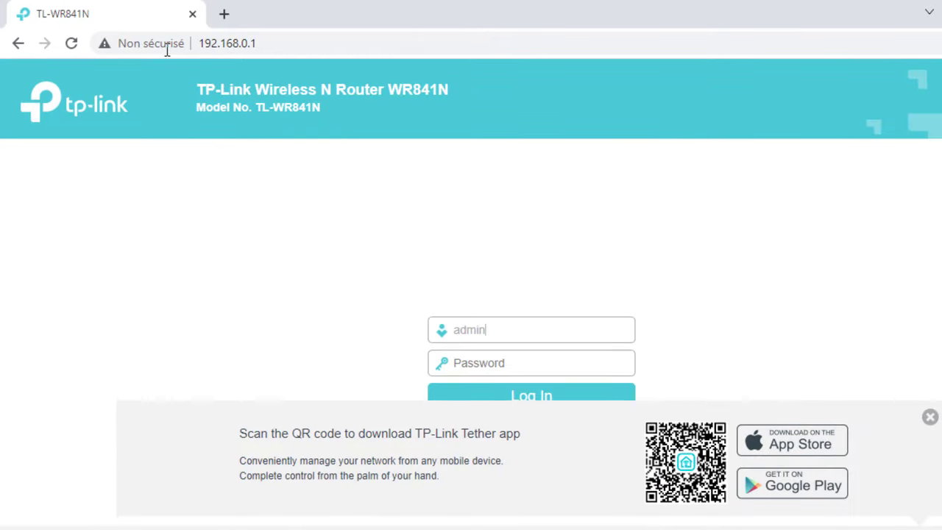
key(Tab)
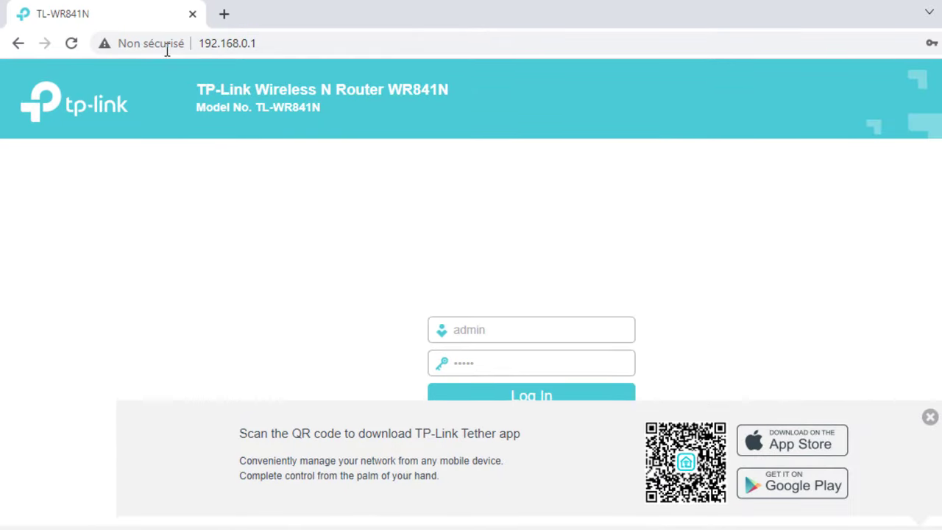
key(Return)
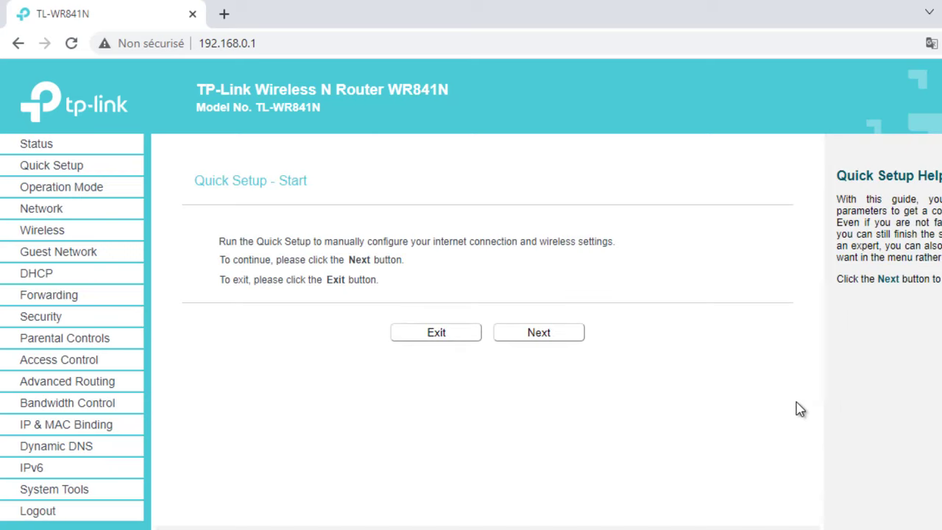
View the router's Status overview, then go to the WAN settings page
click(46, 193)
click(36, 143)
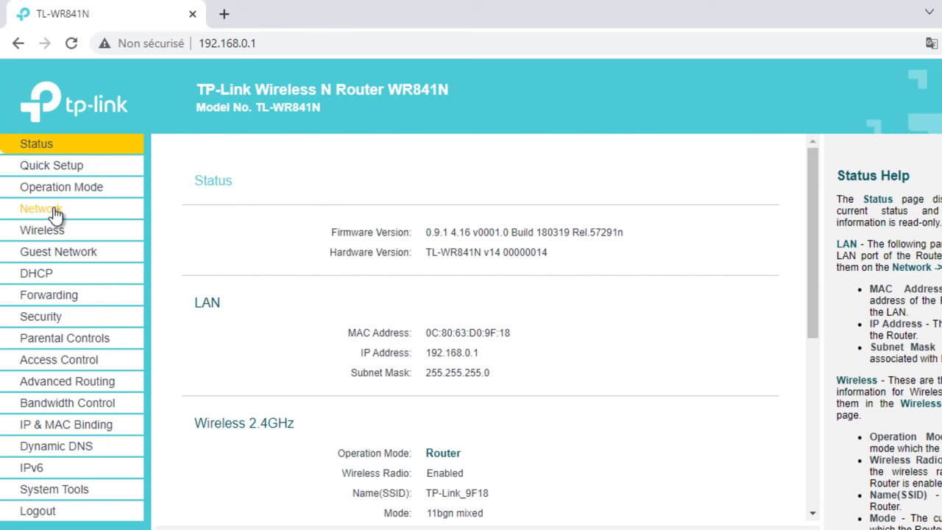
click(53, 213)
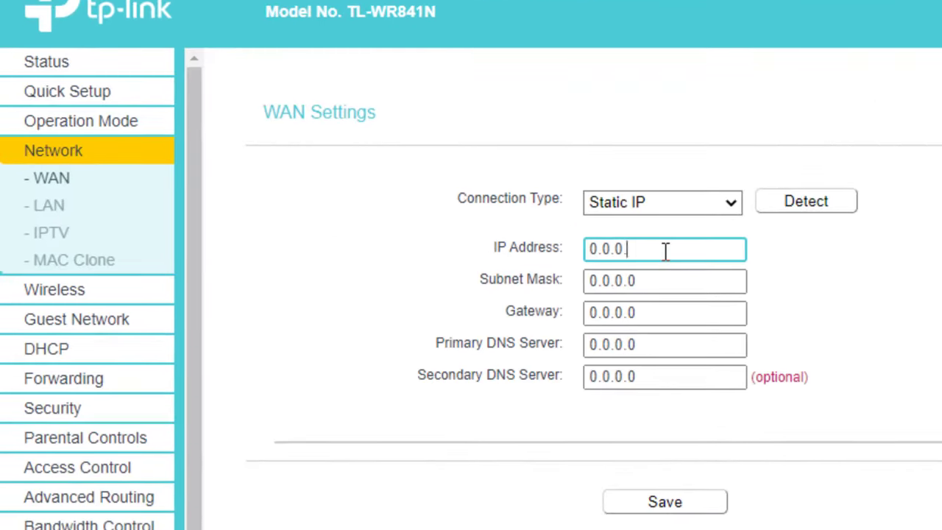
Enter WAN static IP 192.168.1.9 with subnet mask 255.255.255.0
key(BackSpace)
key(BackSpace)
key(BackSpace)
key(BackSpace)
key(BackSpace)
key(BackSpace)
text(192.168.1)
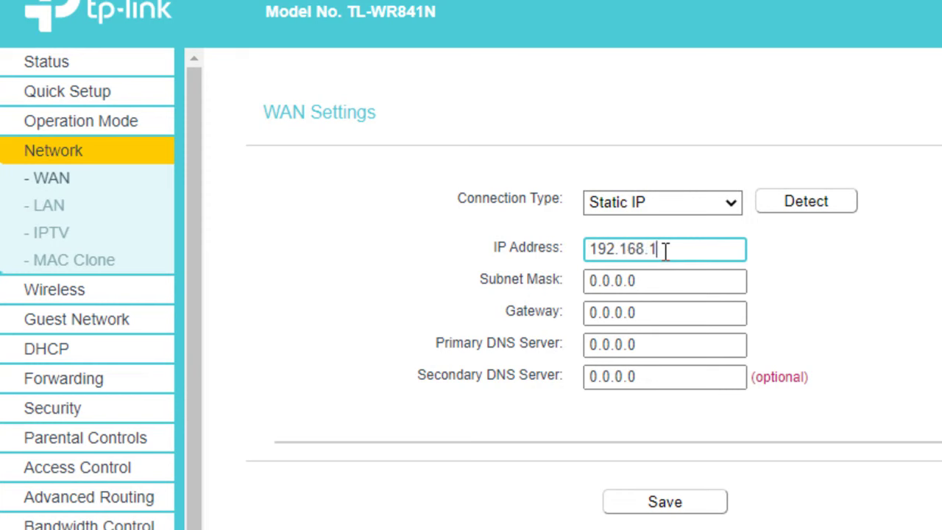
text(.9)
click(654, 281)
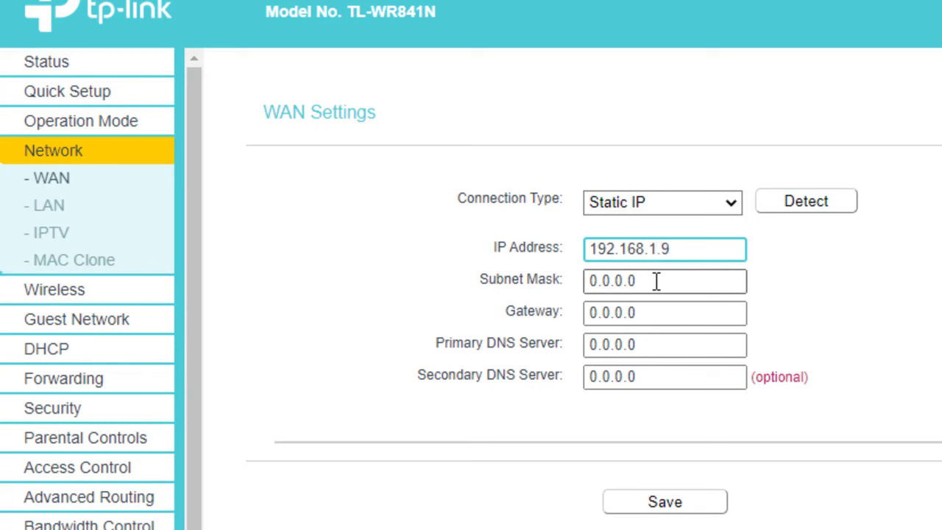
key(BackSpace)
key(BackSpace)
Set the WAN gateway and primary DNS to 192.168.1.1 and save
key(BackSpace)
key(BackSpace)
key(BackSpace)
key(BackSpace)
key(BackSpace)
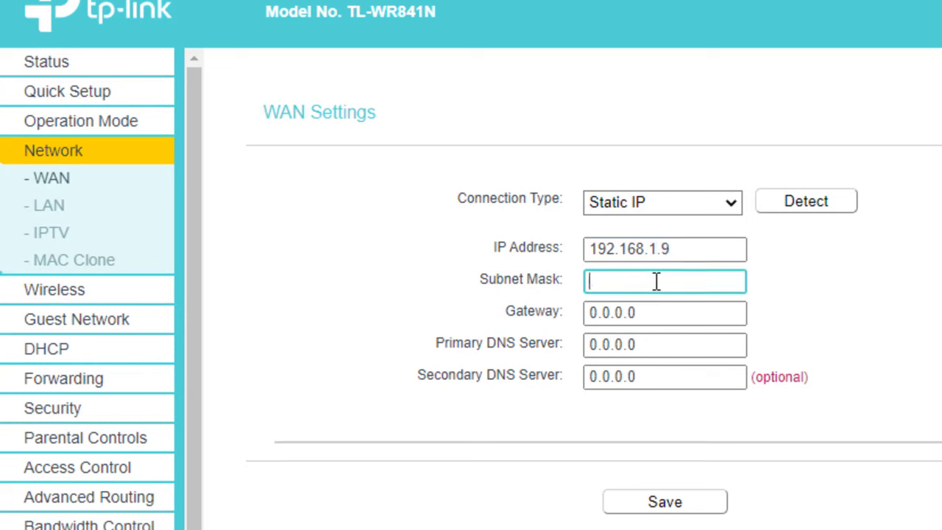
text(255.255.255.0)
click(644, 315)
key(BackSpace)
key(BackSpace)
key(BackSpace)
key(BackSpace)
key(BackSpace)
key(BackSpace)
key(BackSpace)
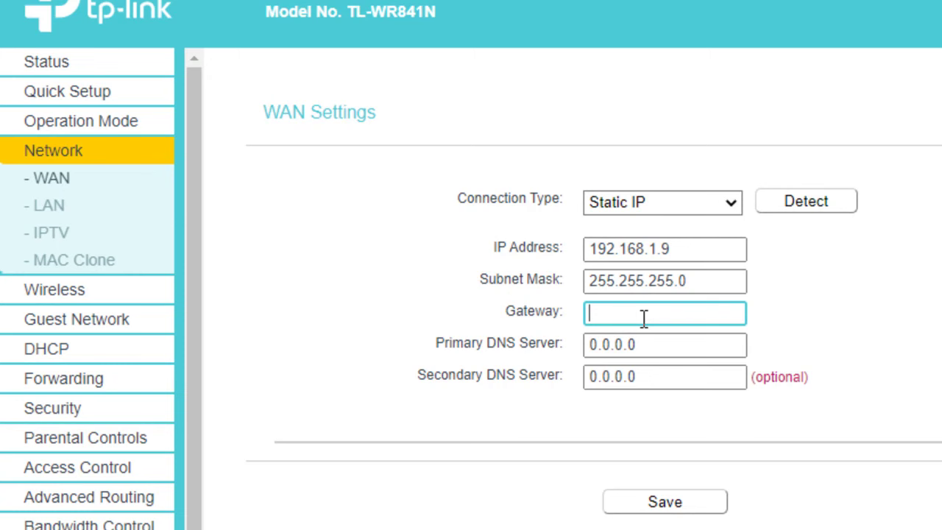
text(192.168.1.1)
click(646, 344)
key(BackSpace)
key(BackSpace)
key(BackSpace)
key(BackSpace)
key(BackSpace)
key(BackSpace)
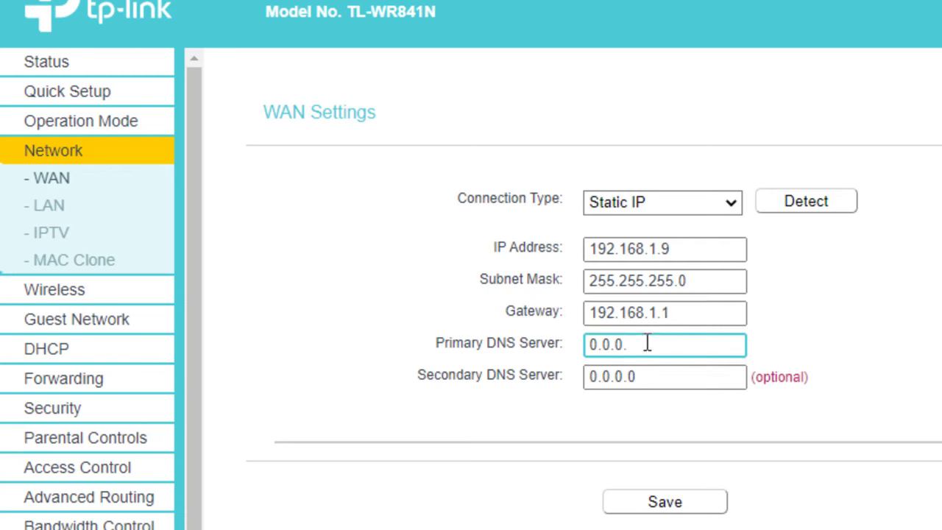
key(BackSpace)
text(192.168.1.1)
click(718, 516)
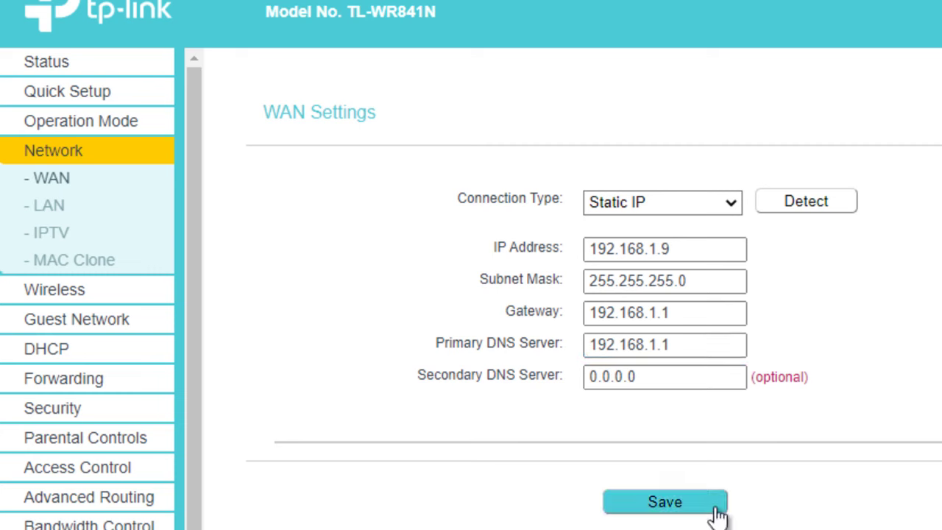
Set LAN IP 172.16.1.9 with mask 255.255.0.0, save, and confirm the reboot
click(57, 210)
click(721, 228)
key(BackSpace)
key(BackSpace)
key(BackSpace)
key(BackSpace)
key(BackSpace)
key(BackSpace)
key(BackSpace)
key(BackSpace)
key(BackSpace)
key(BackSpace)
key(BackSpace)
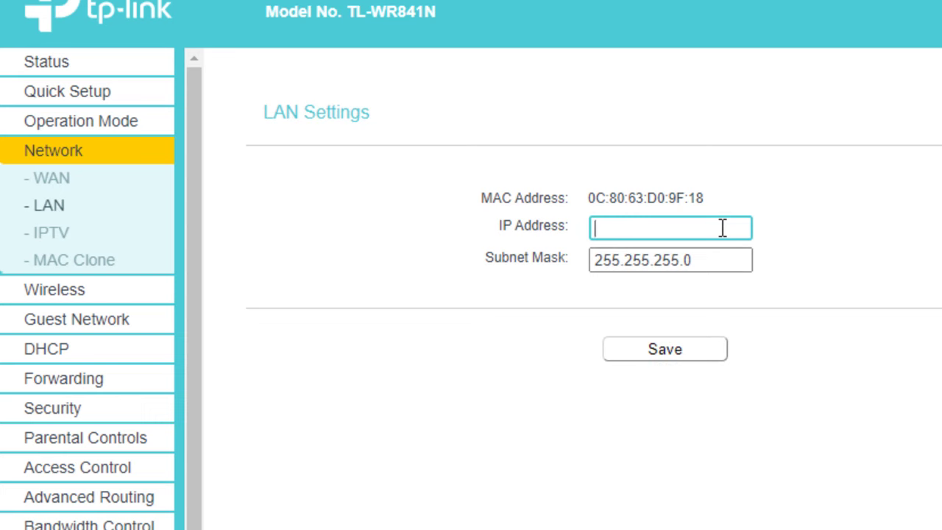
text(172.16.1.9)
click(706, 260)
key(BackSpace)
key(BackSpace)
key(BackSpace)
key(BackSpace)
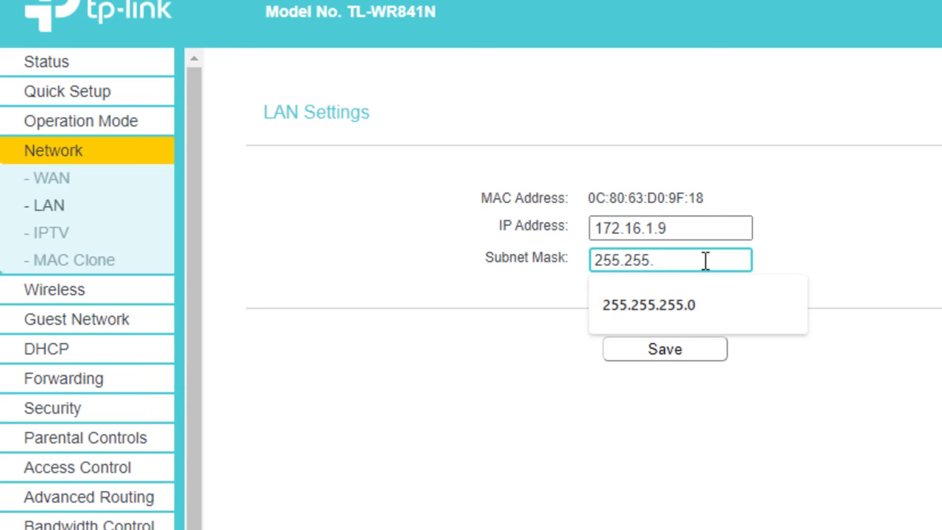
text(0.0)
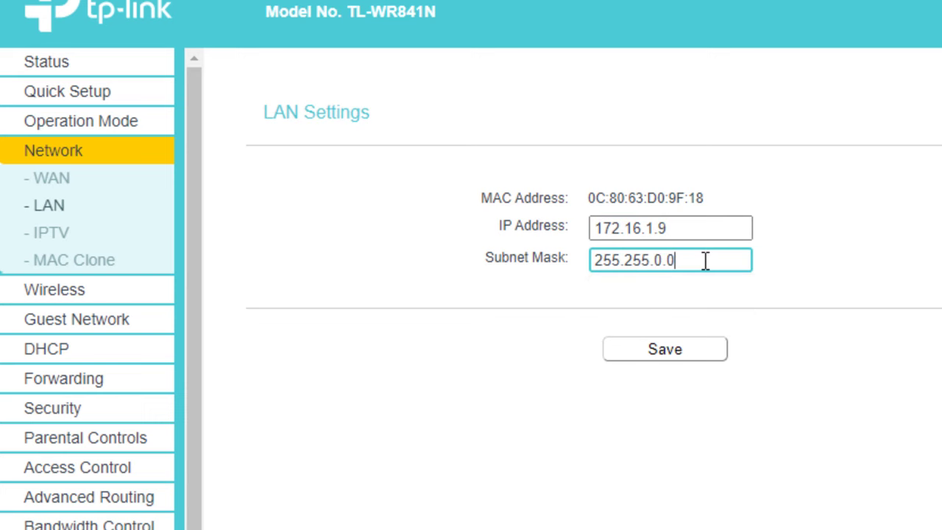
click(705, 358)
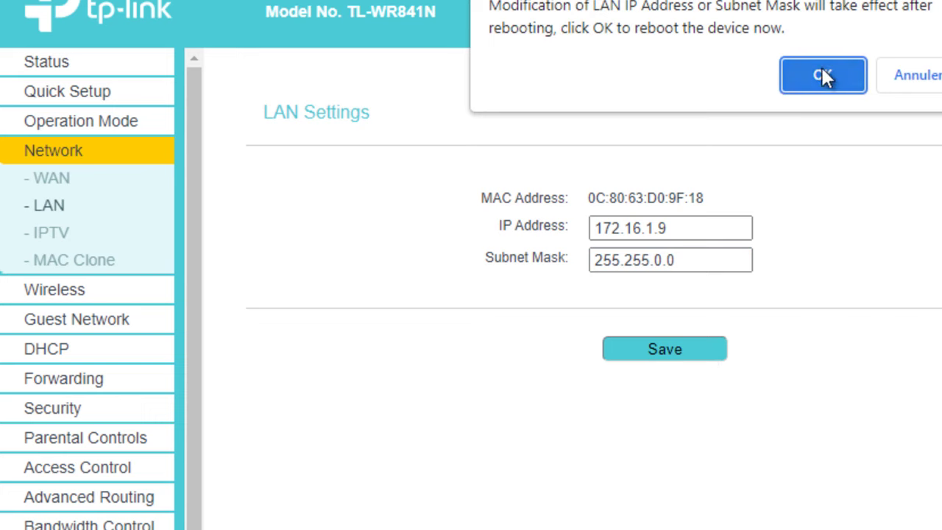
click(823, 74)
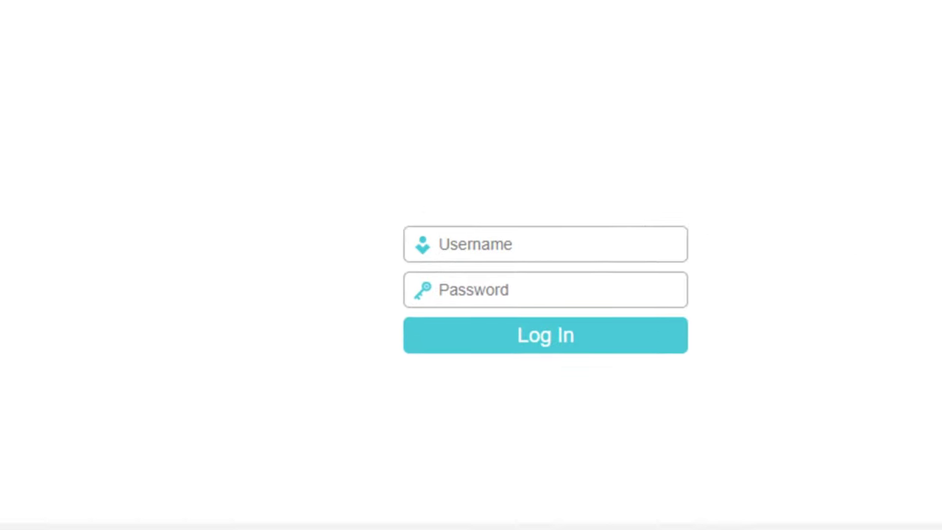
Log back in with the admin account and decline Chrome's offer to save the password
key(Tab)
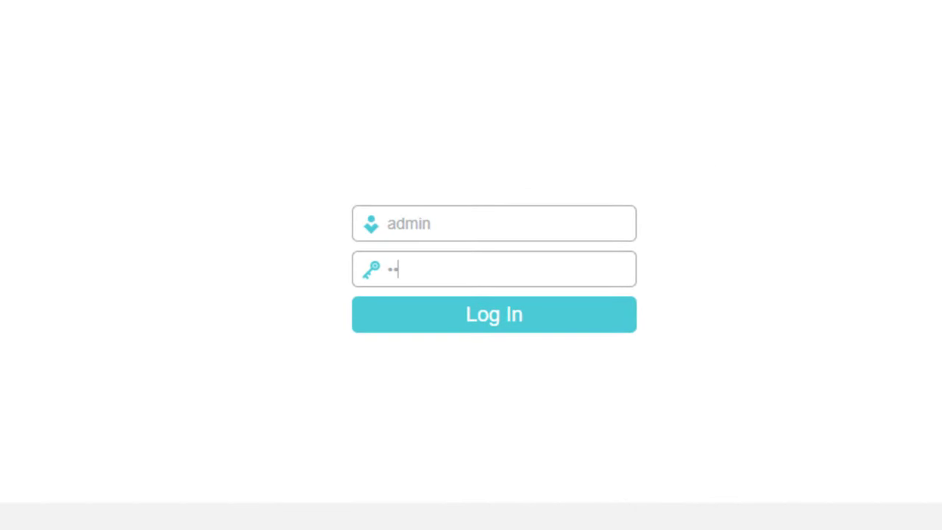
key(Return)
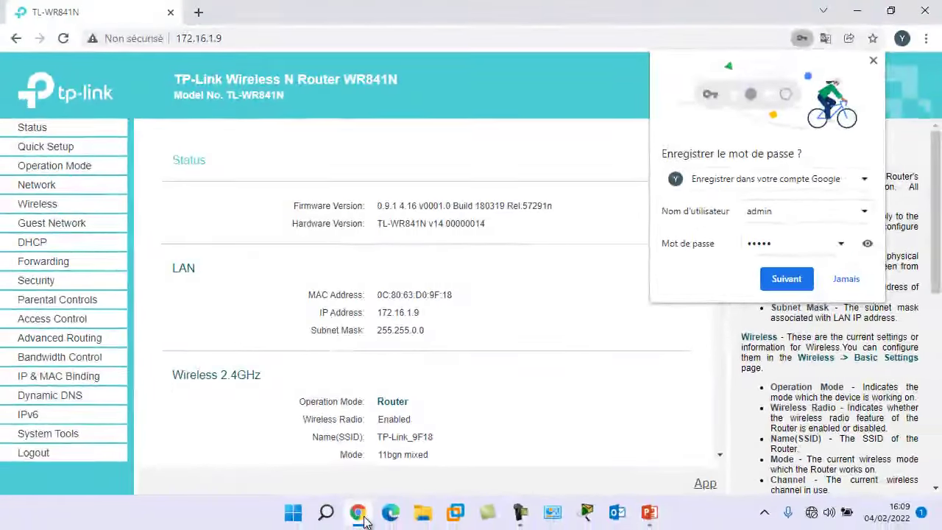
click(845, 279)
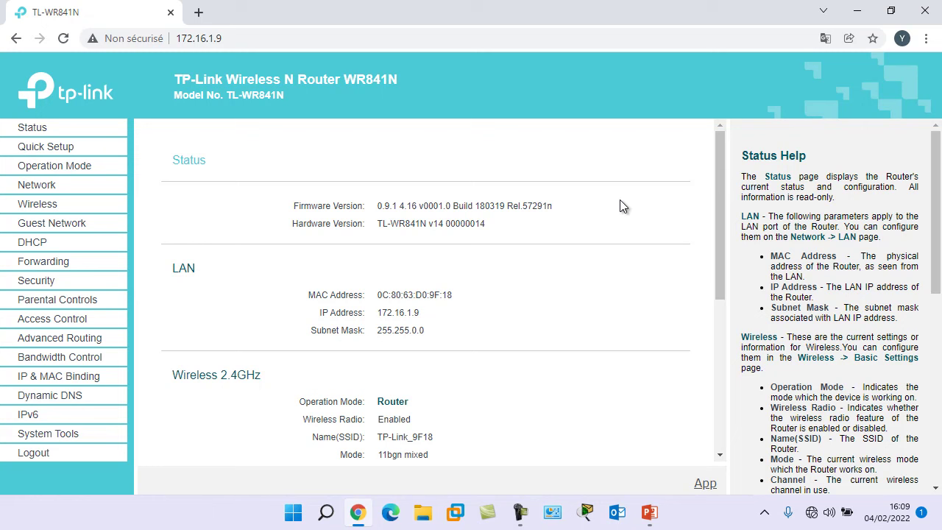
Rename the Wi-Fi network from TP-Link_9F18 to WIFIHOME and save it
click(40, 205)
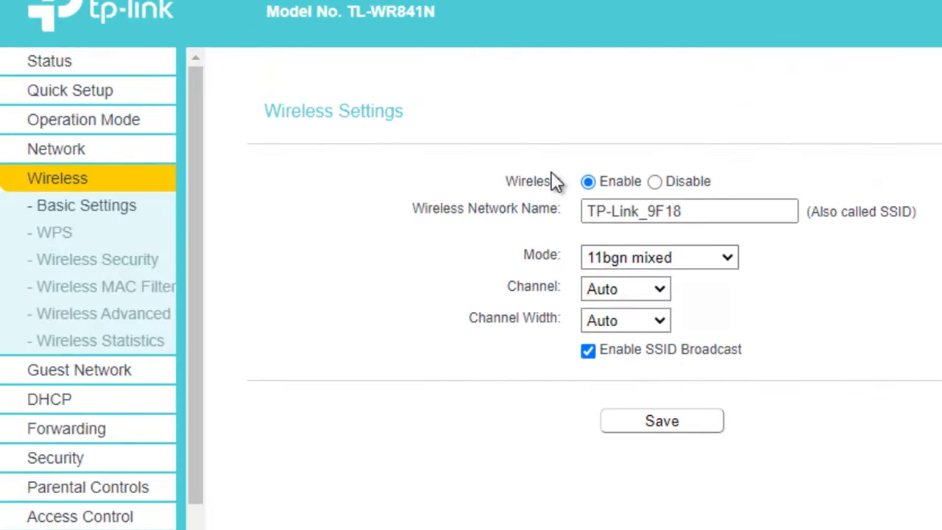
click(699, 210)
key(BackSpace)
key(BackSpace)
key(BackSpace)
key(BackSpace)
key(BackSpace)
key(BackSpace)
key(BackSpace)
key(BackSpace)
key(BackSpace)
key(BackSpace)
key(BackSpace)
key(BackSpace)
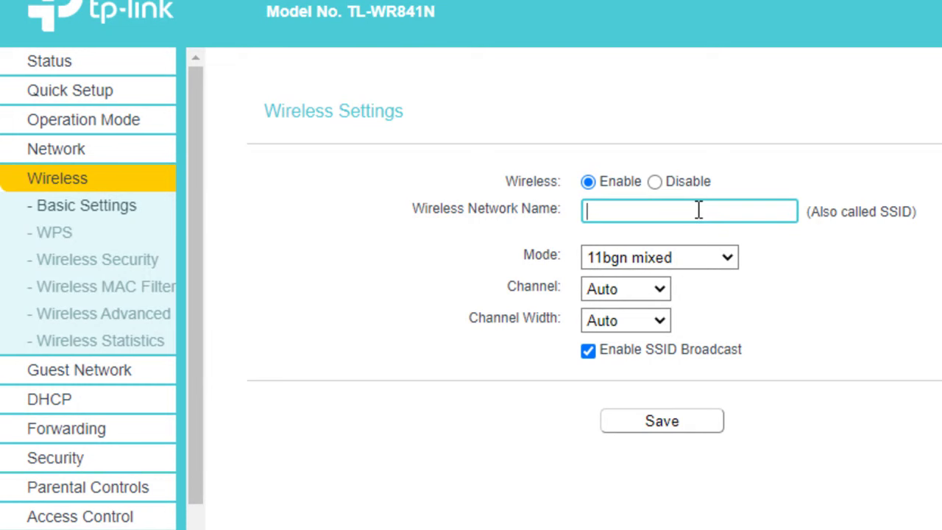
text(WIFIHOME)
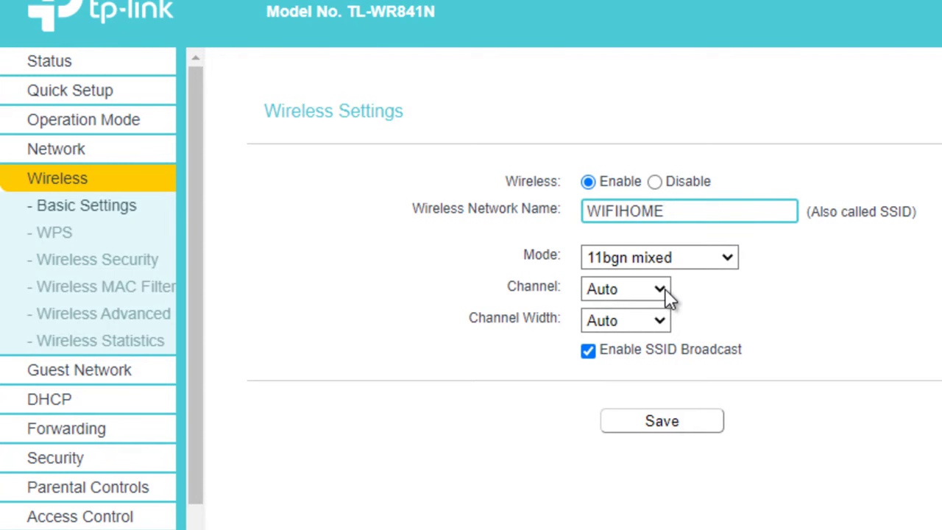
click(680, 425)
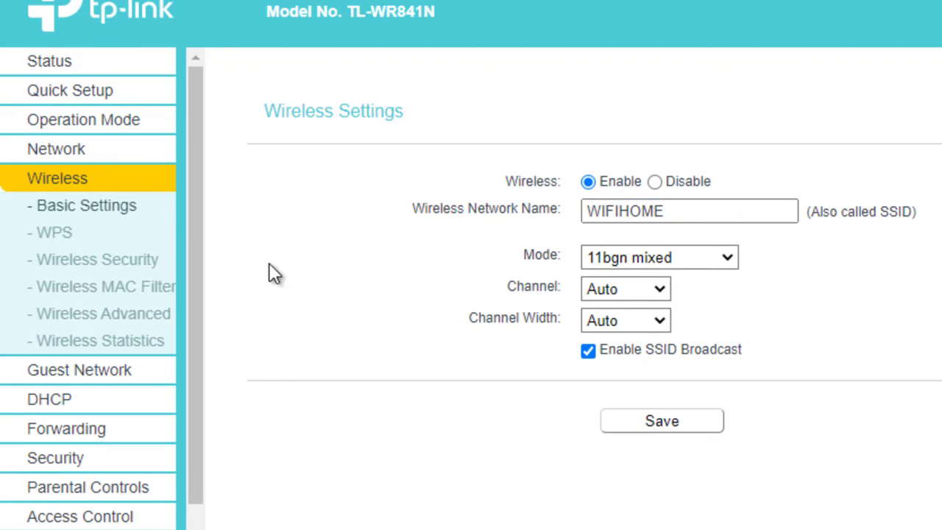
click(110, 268)
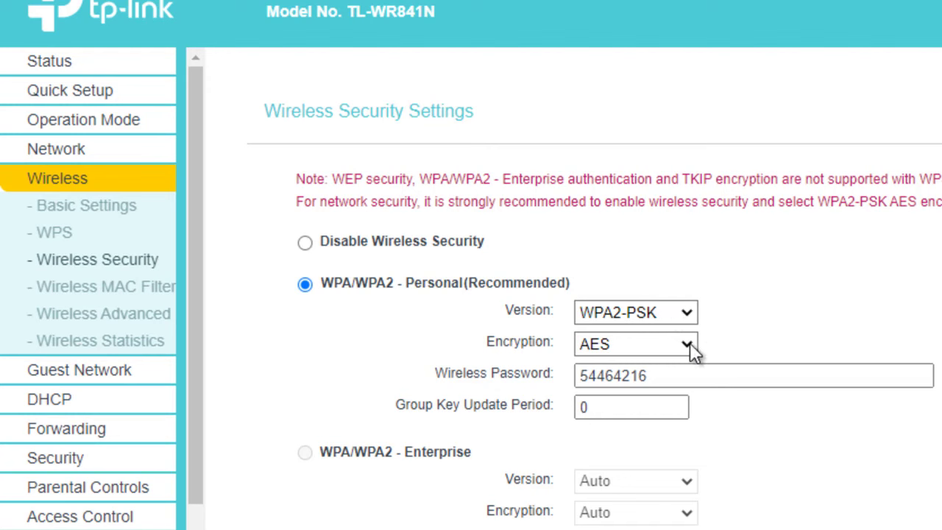
Clear the Wireless Password field, enter the new WPA2 passphrase, and save
click(702, 375)
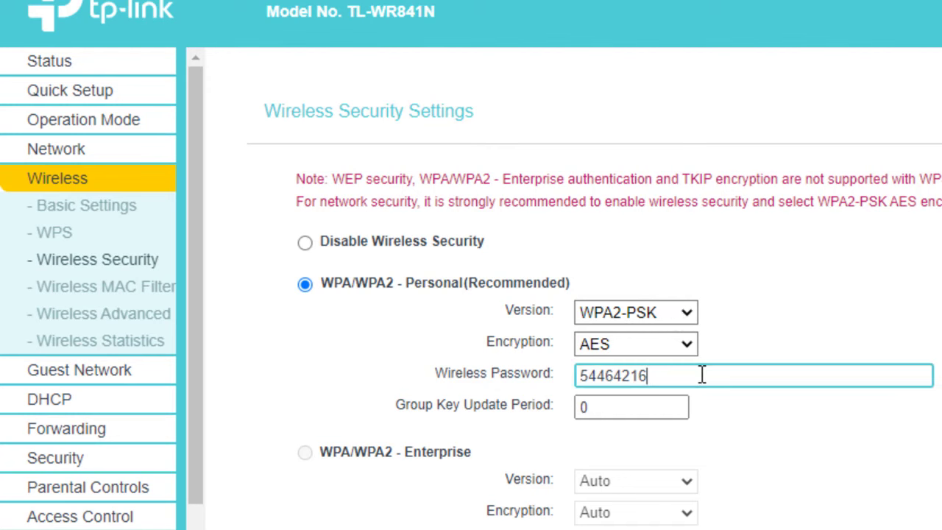
key(BackSpace)
key(BackSpace)
key(BackSpace)
key(BackSpace)
key(BackSpace)
key(BackSpace)
key(BackSpace)
key(BackSpace)
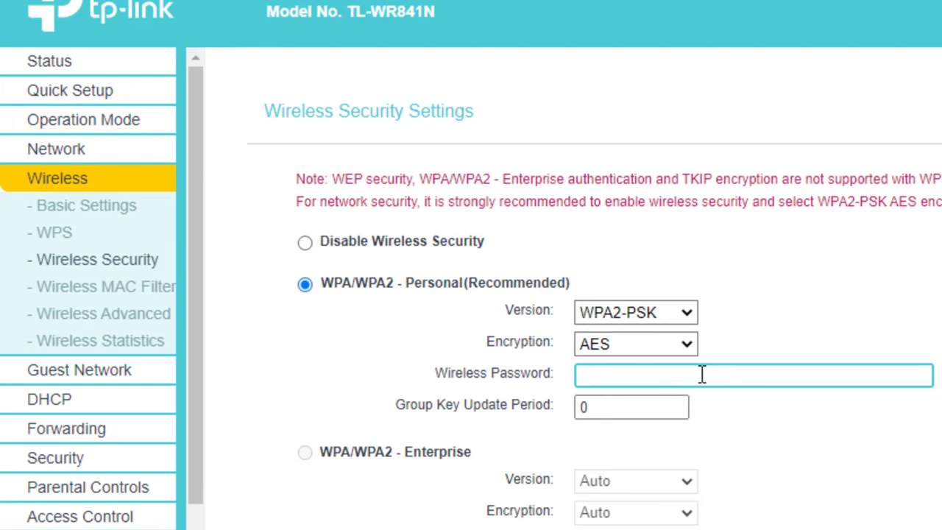
scroll(810, 339, down, 1)
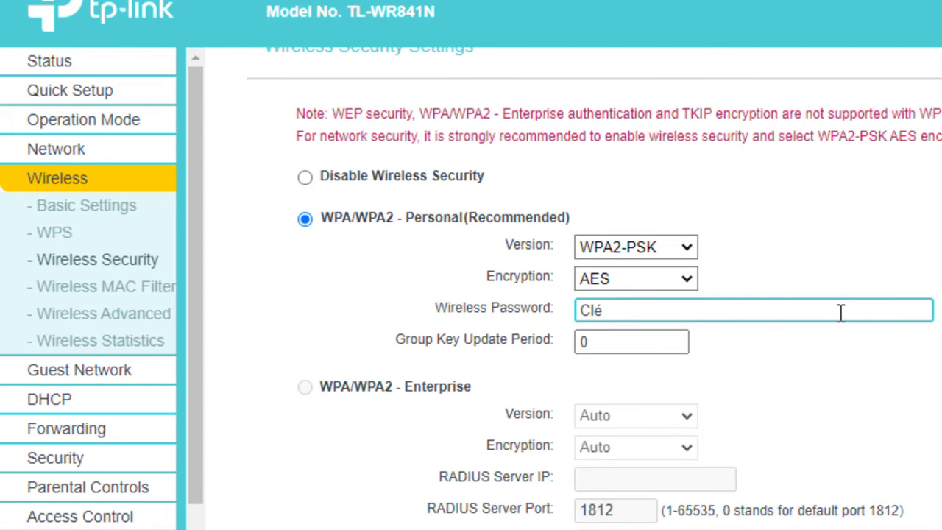
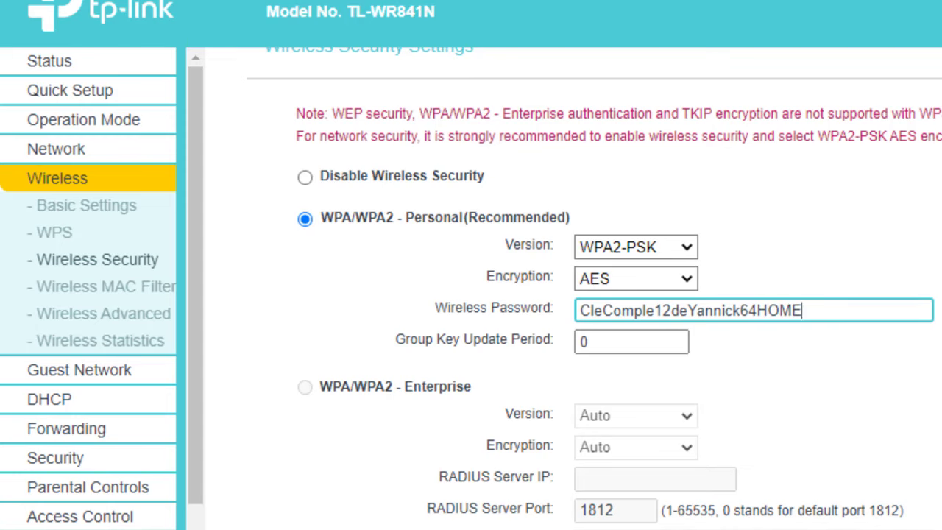
scroll(841, 312, down, 5)
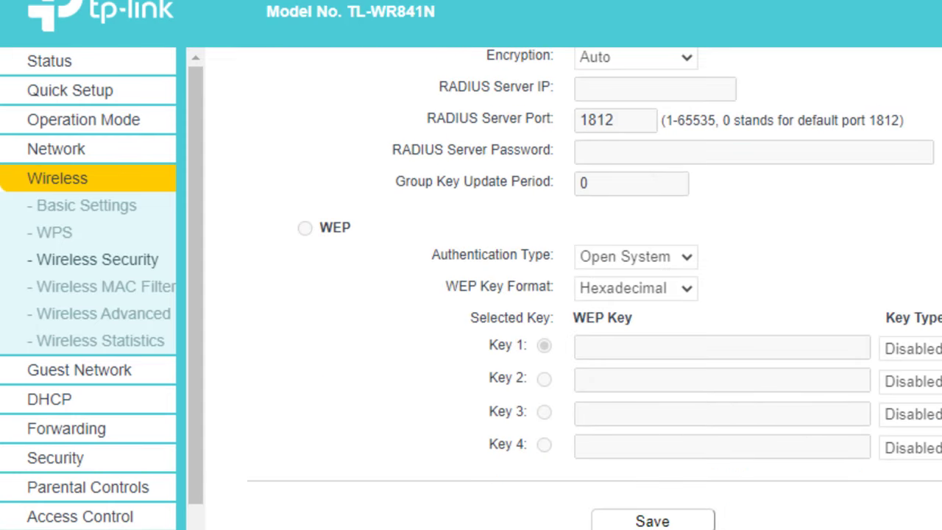
click(693, 521)
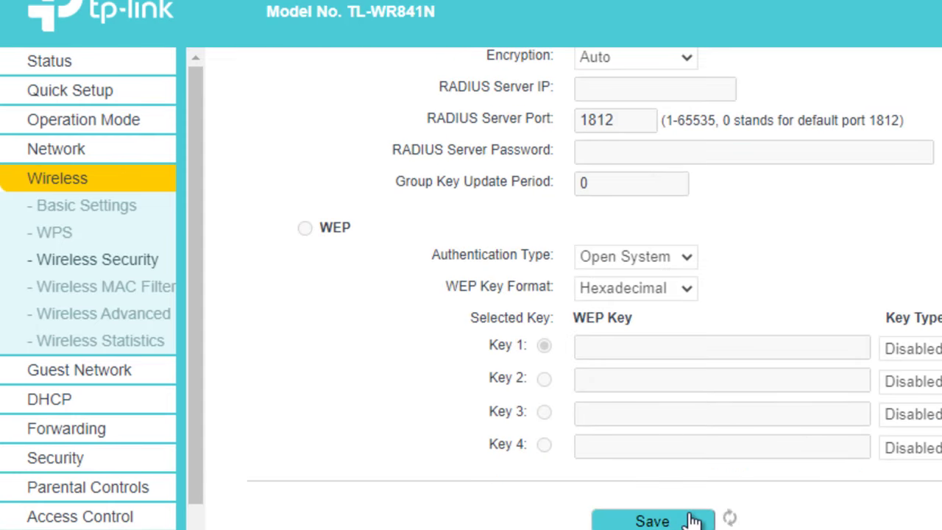
click(125, 150)
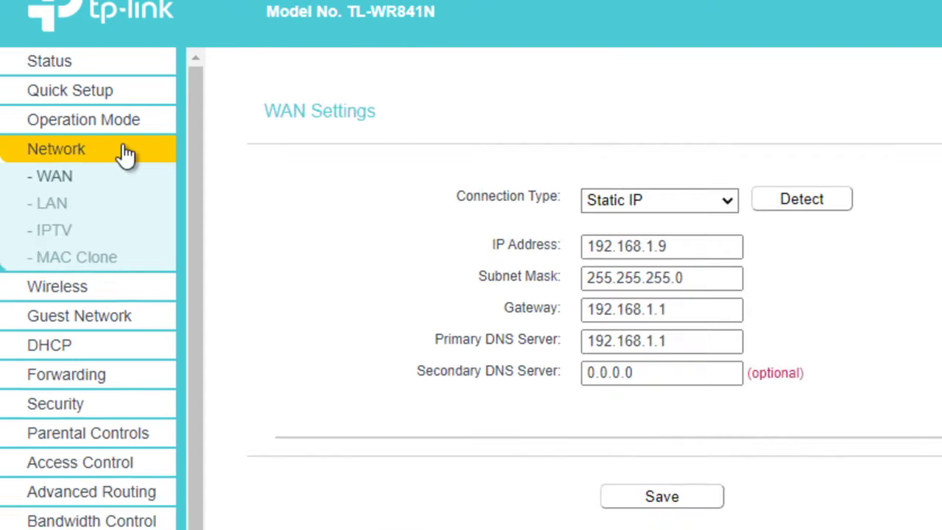
click(53, 204)
click(31, 289)
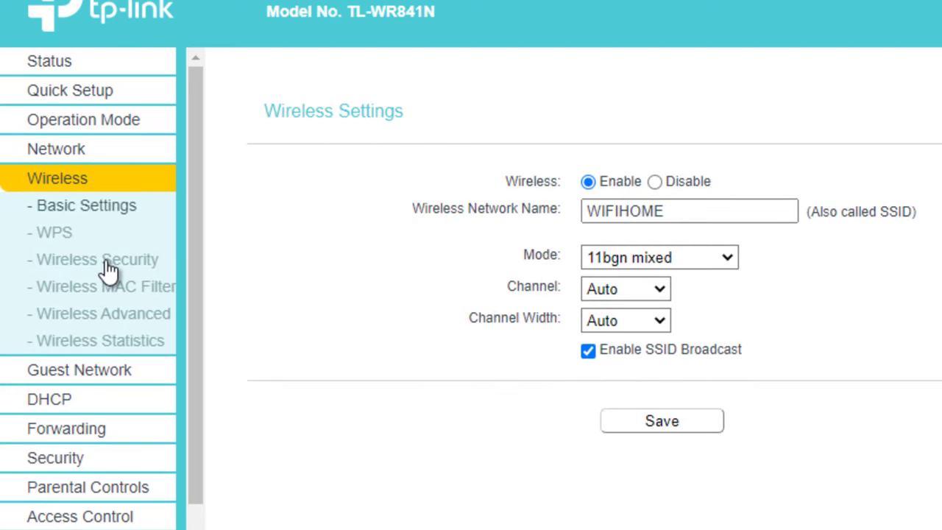
click(105, 269)
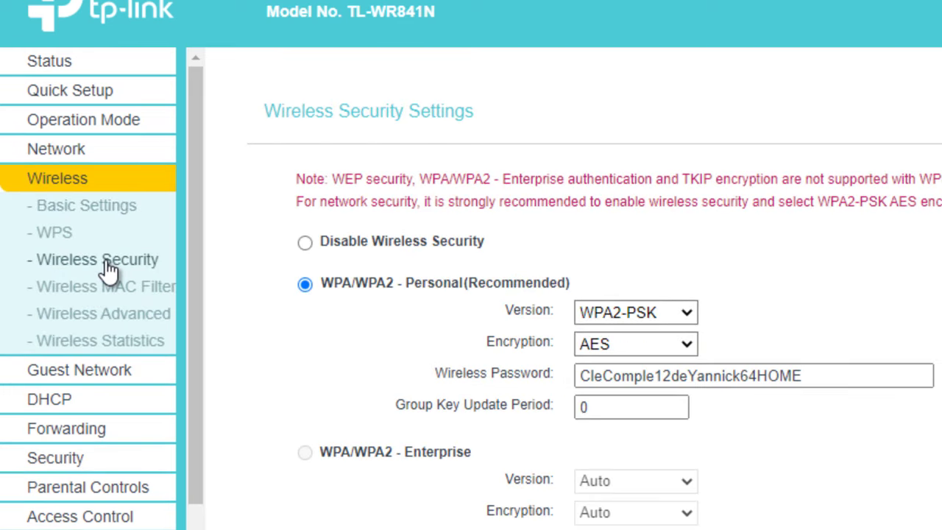